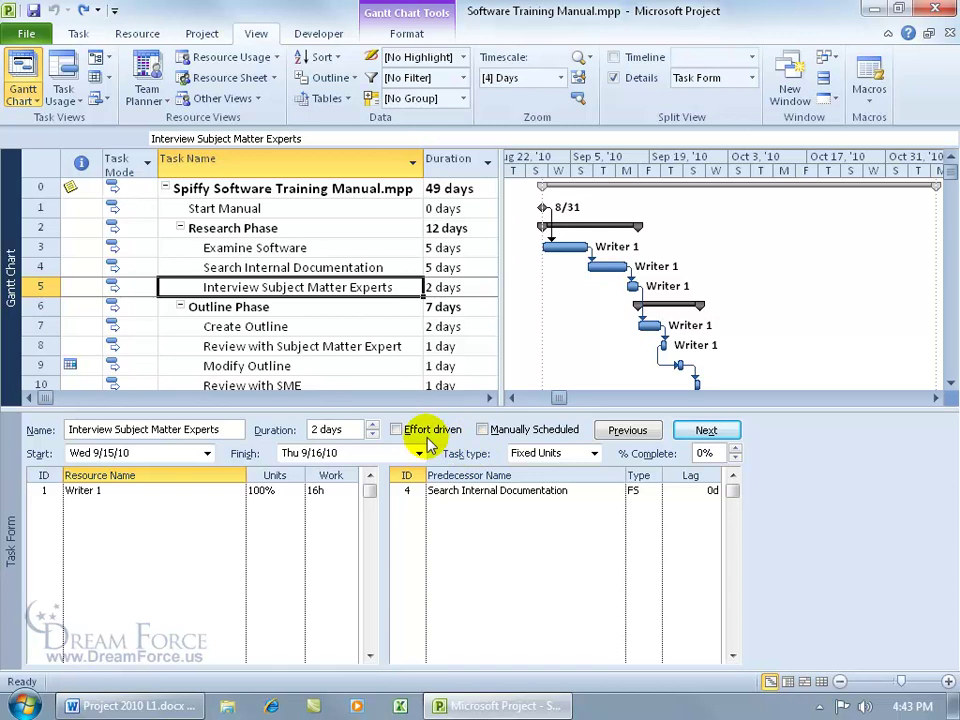
- Toggle the task to manual scheduling and back to automatic, then select Interview Subject Matter Experts
left_click(482, 429)
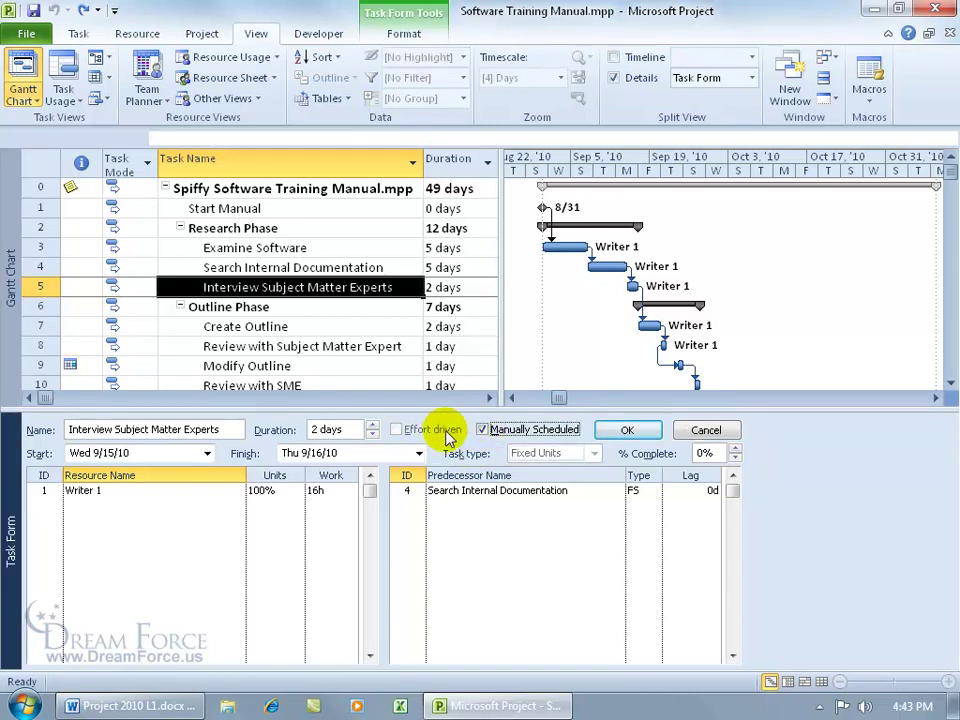
left_click(482, 429)
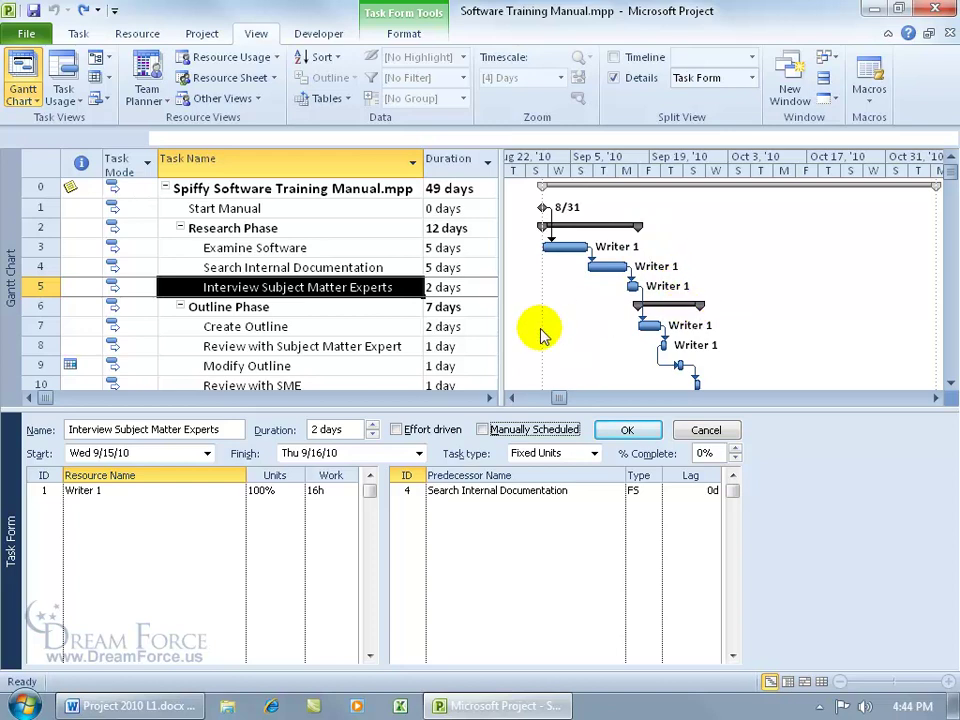
left_click(318, 289)
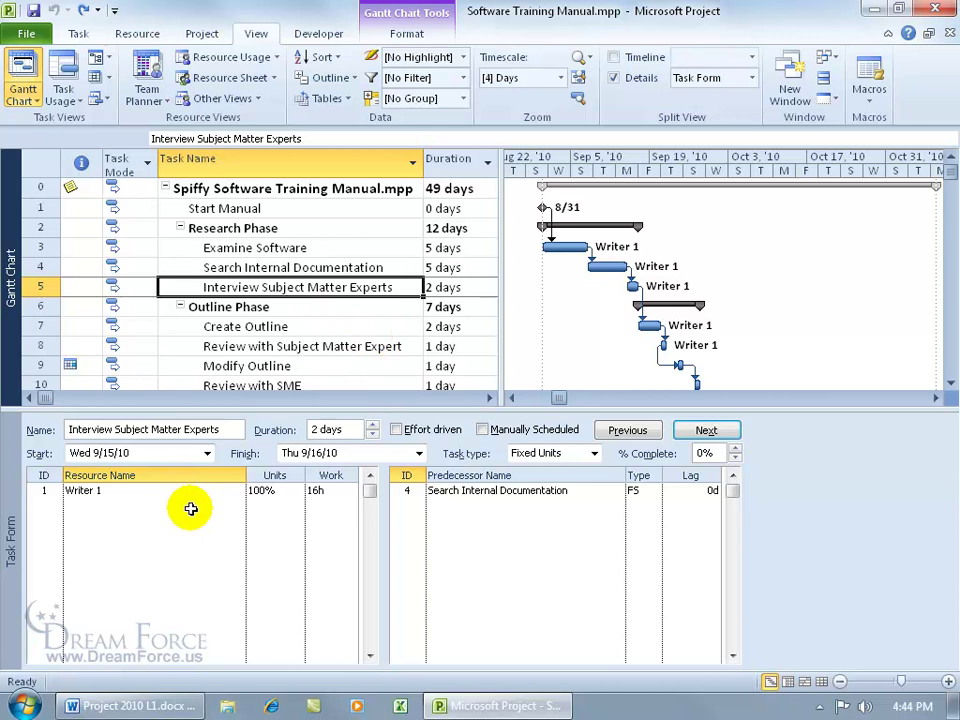
- Add Project Manager 1 as an effort-driven second resource, cutting the task from 2 days to 1 day
left_click(234, 505)
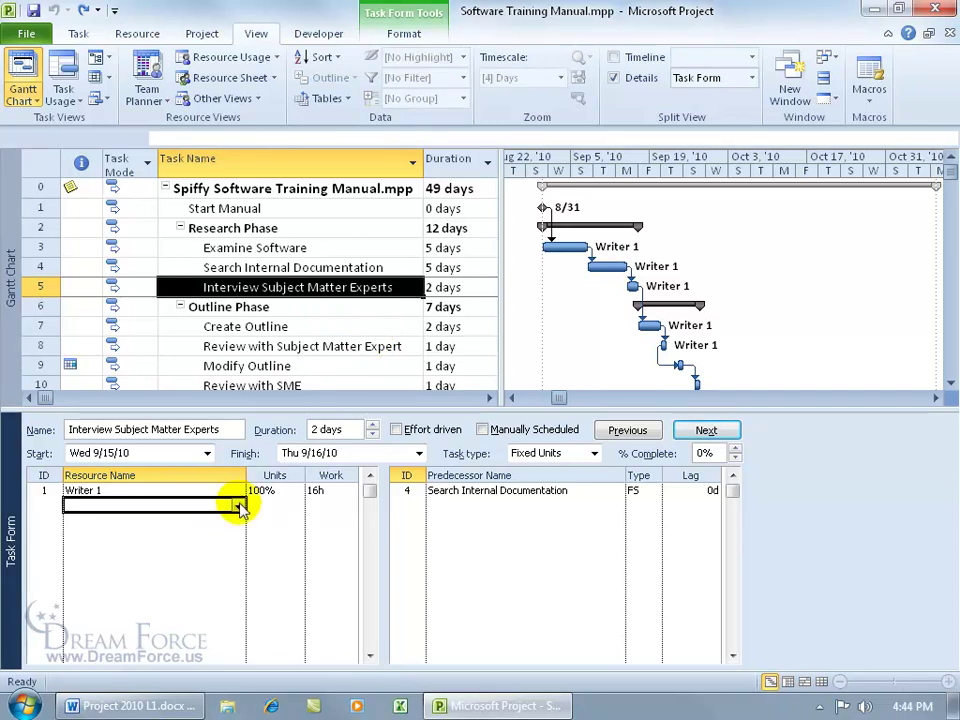
left_click(240, 507)
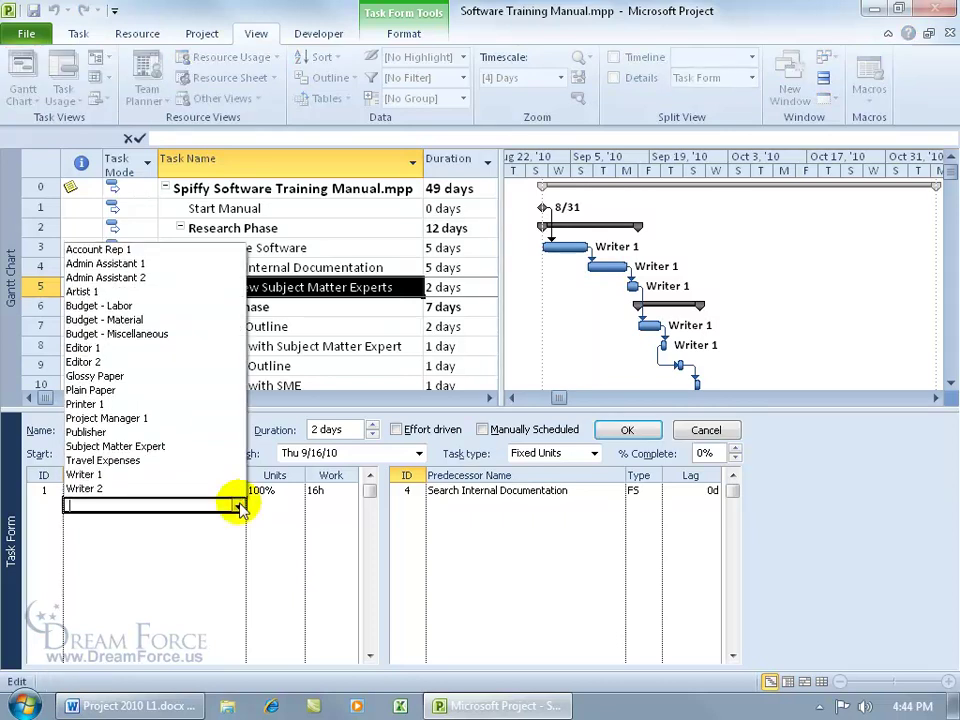
left_click(170, 419)
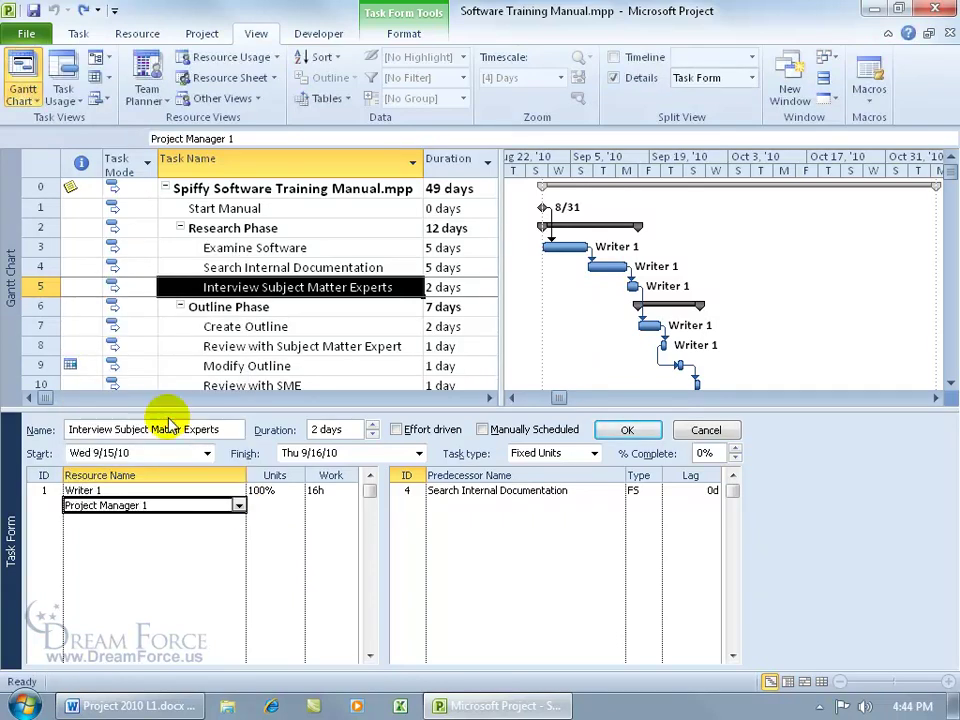
left_click(396, 430)
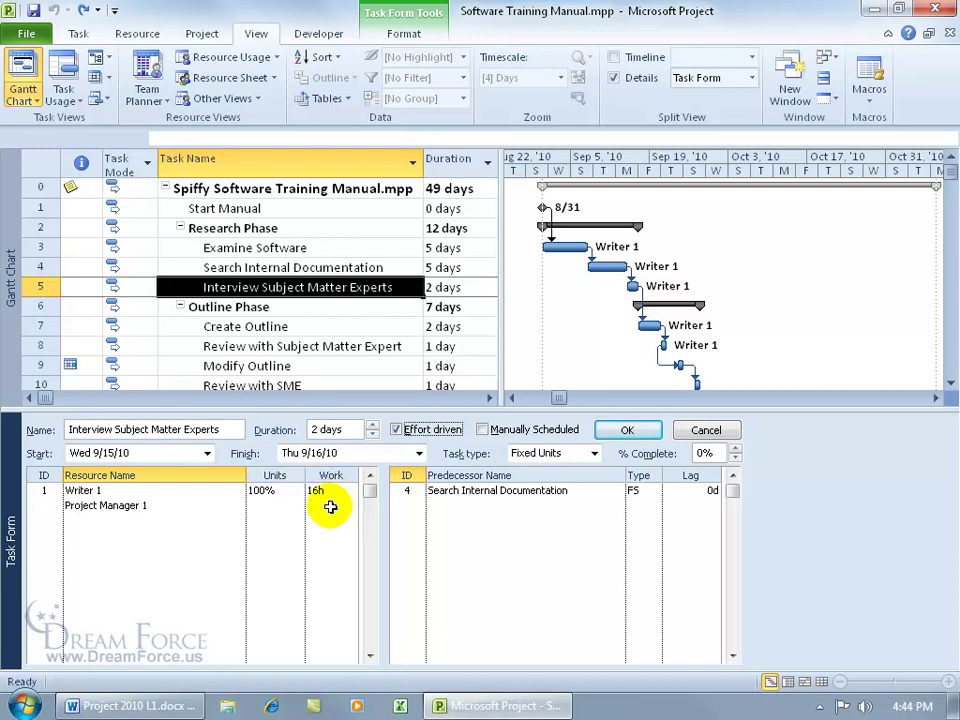
left_click(621, 430)
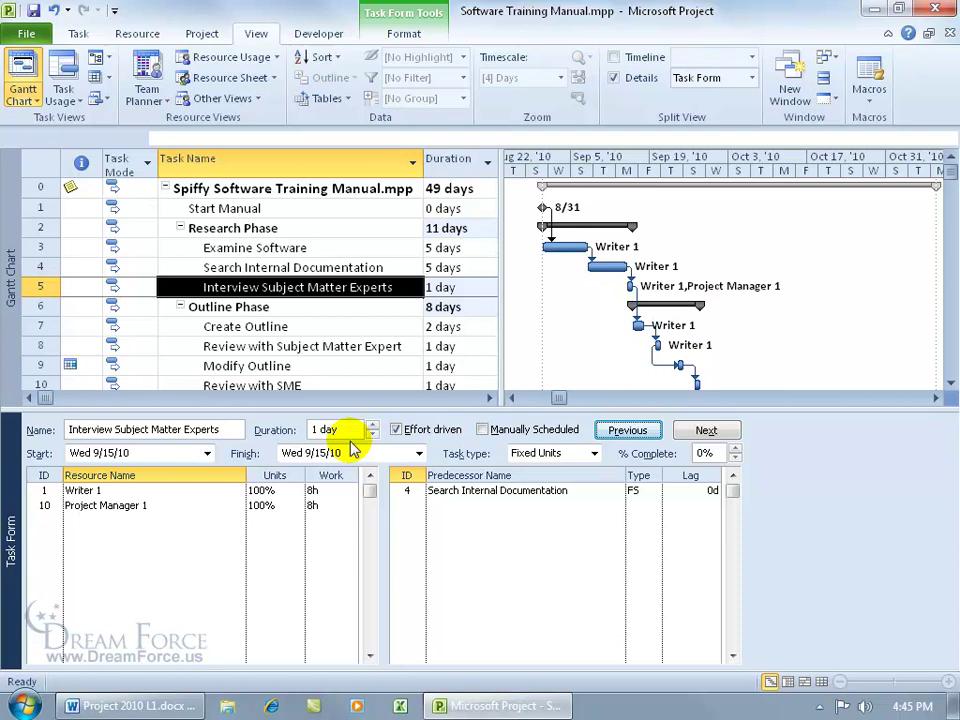
left_click(594, 453)
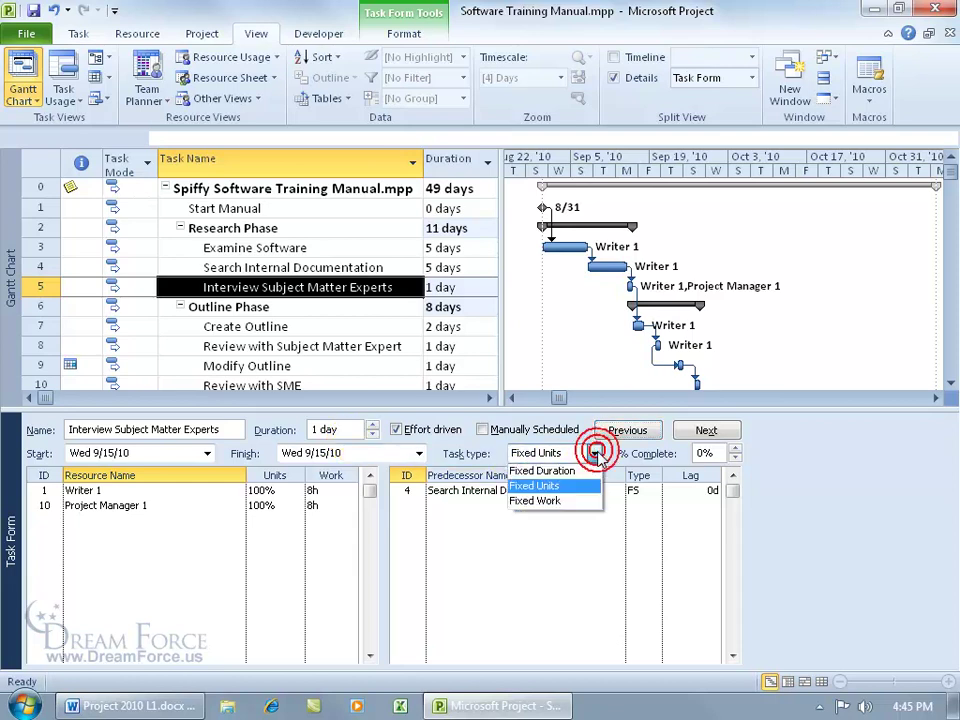
left_click(548, 471)
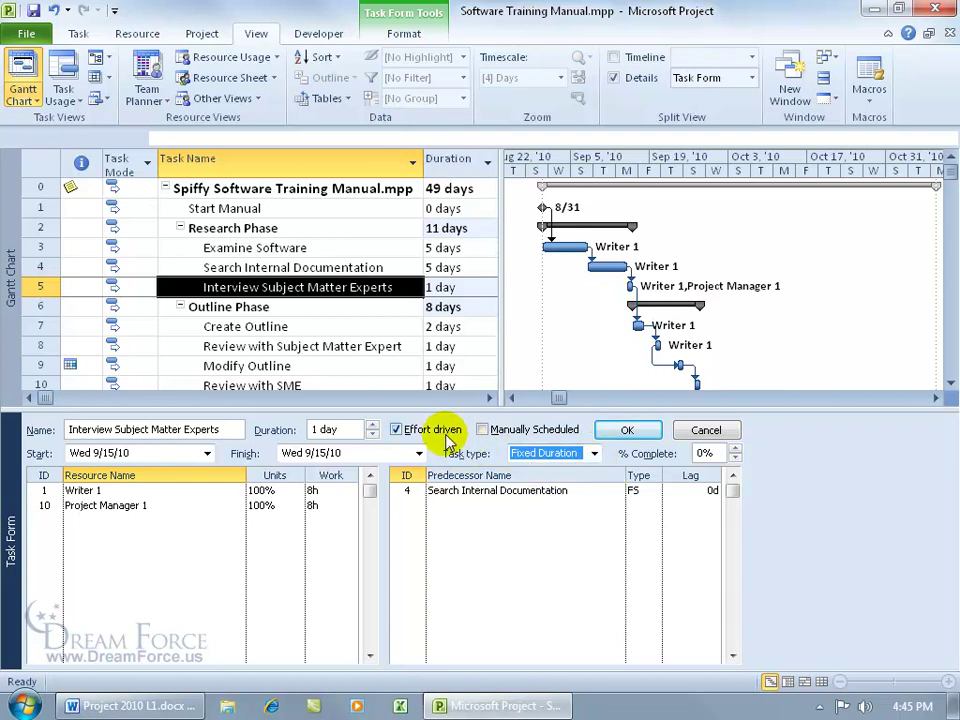
left_click(593, 453)
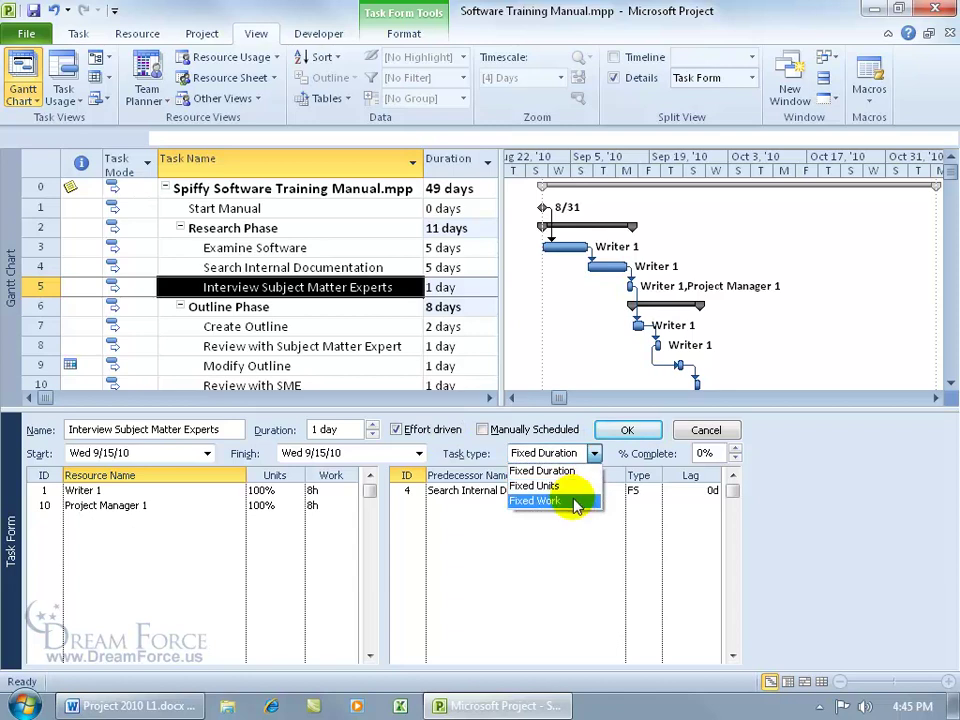
left_click(575, 500)
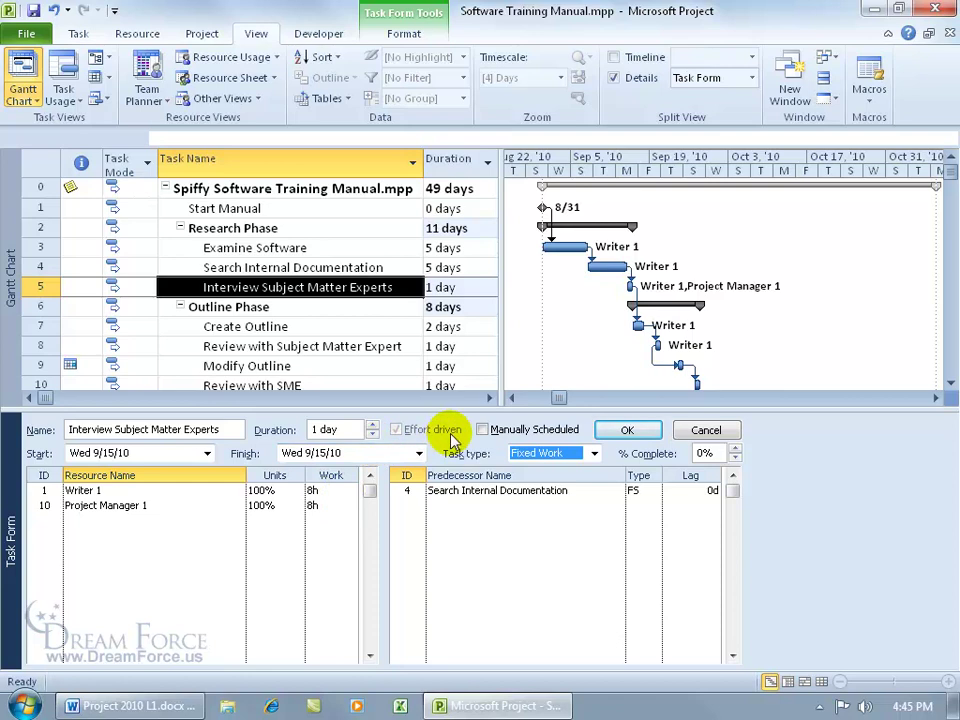
left_click(705, 431)
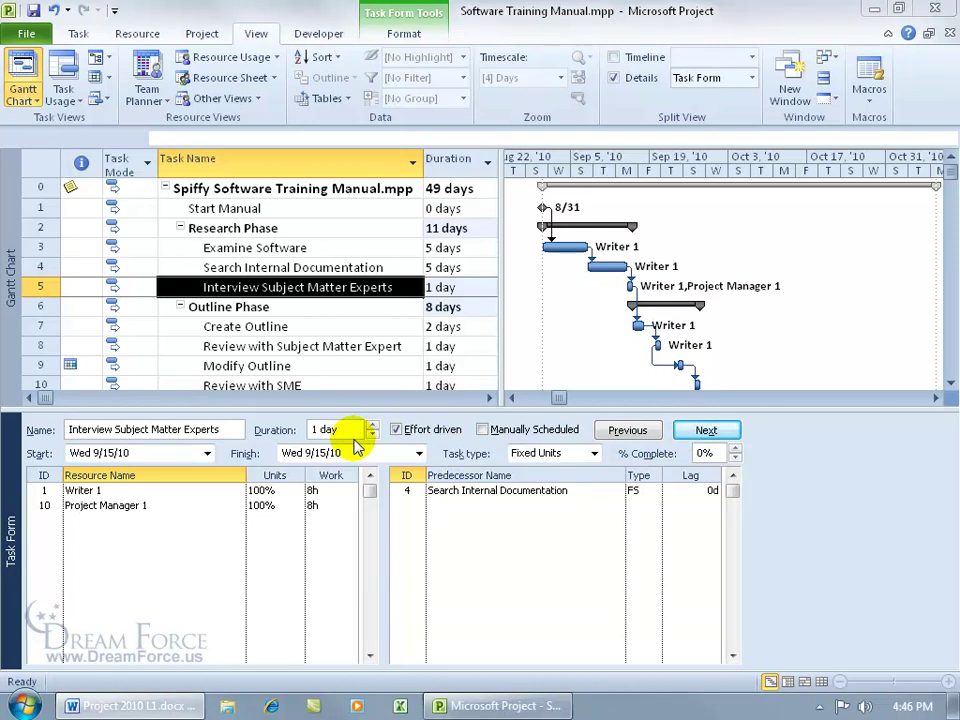
- Add Project Manager 1 to Review with Subject Matter Expert alongside Writer 1, keeping 1 day
left_click(243, 348)
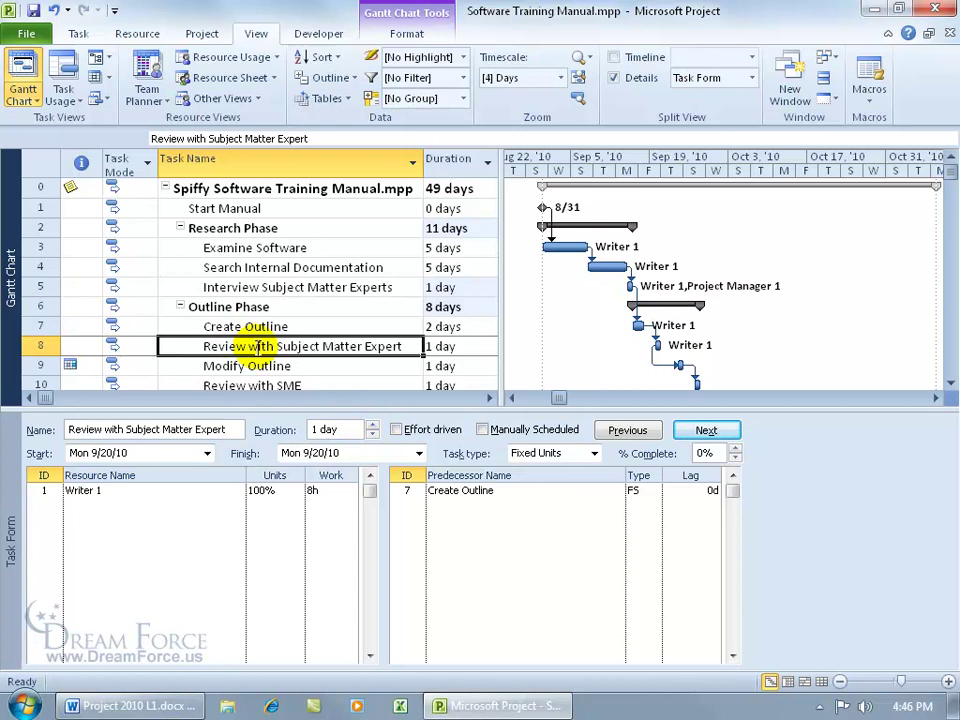
left_click(229, 505)
left_click(238, 505)
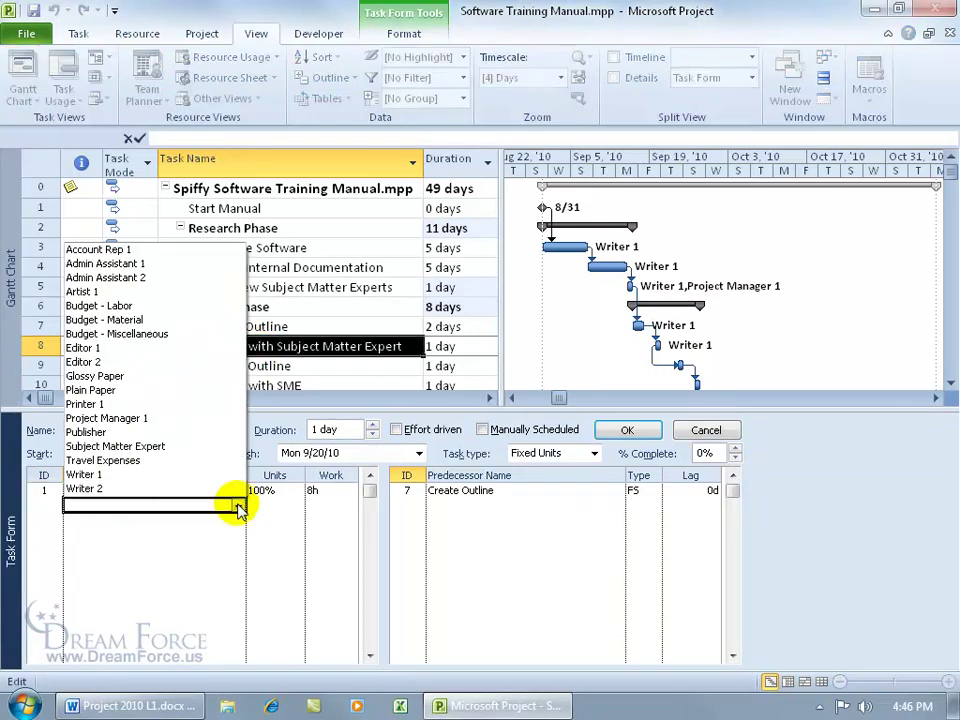
left_click(183, 419)
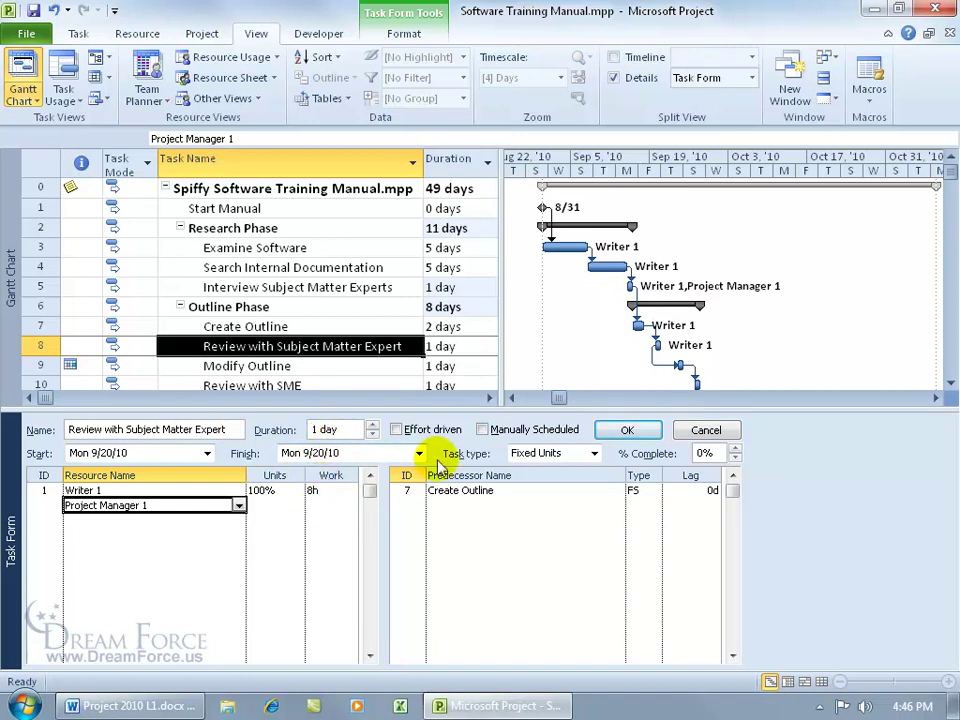
left_click(630, 430)
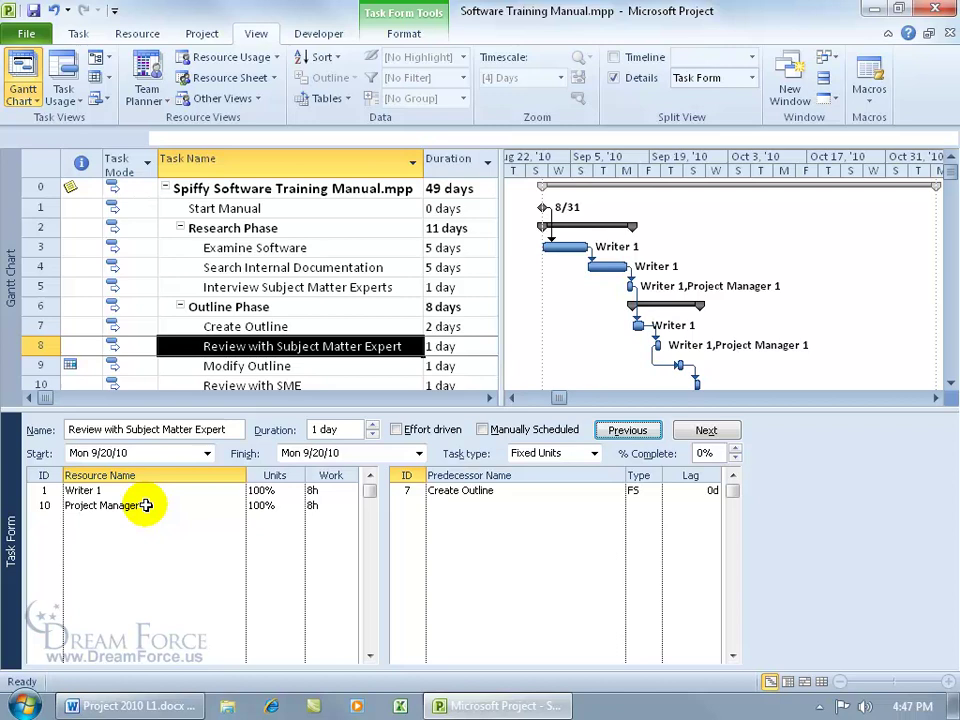
- Add Admin Assistant 1 to Search Internal Documentation as effort-driven work, shrinking it to 2.5 days
left_click(253, 268)
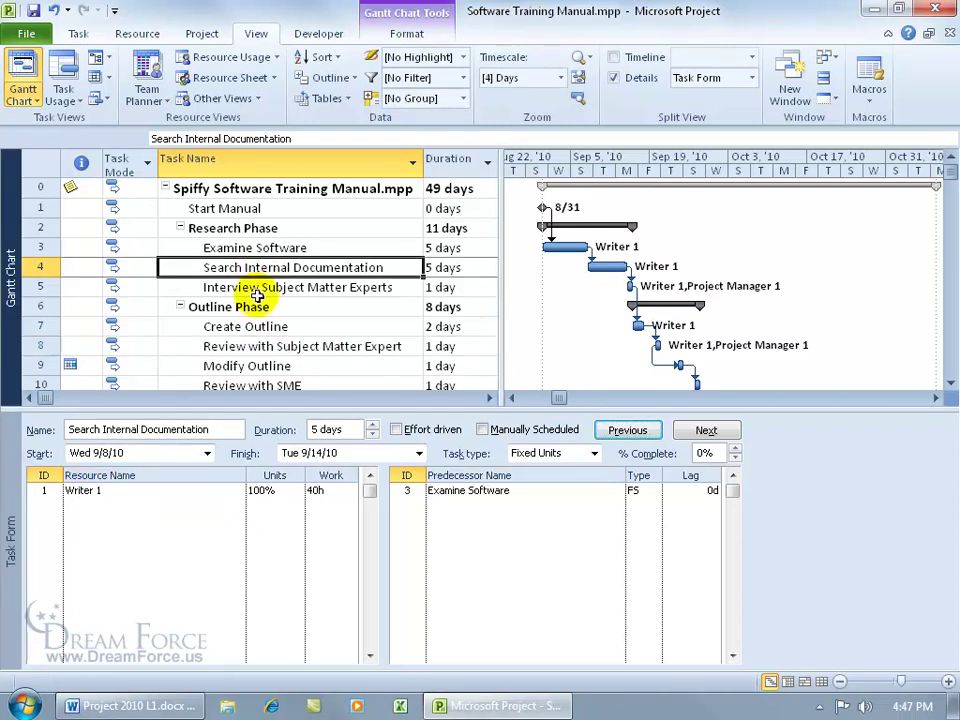
left_click(229, 505)
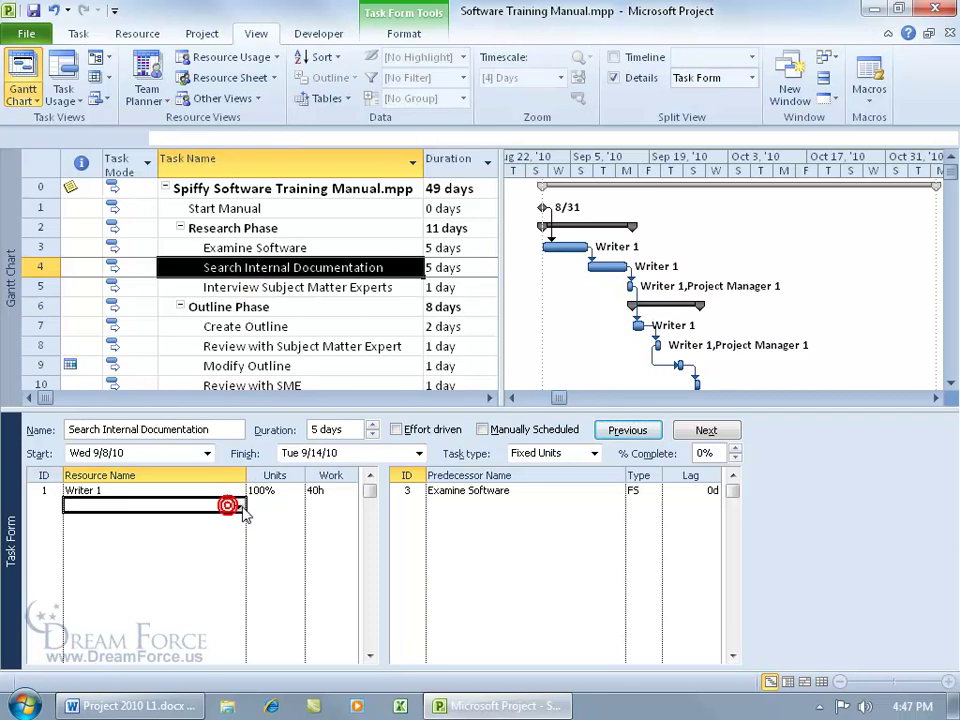
left_click(240, 506)
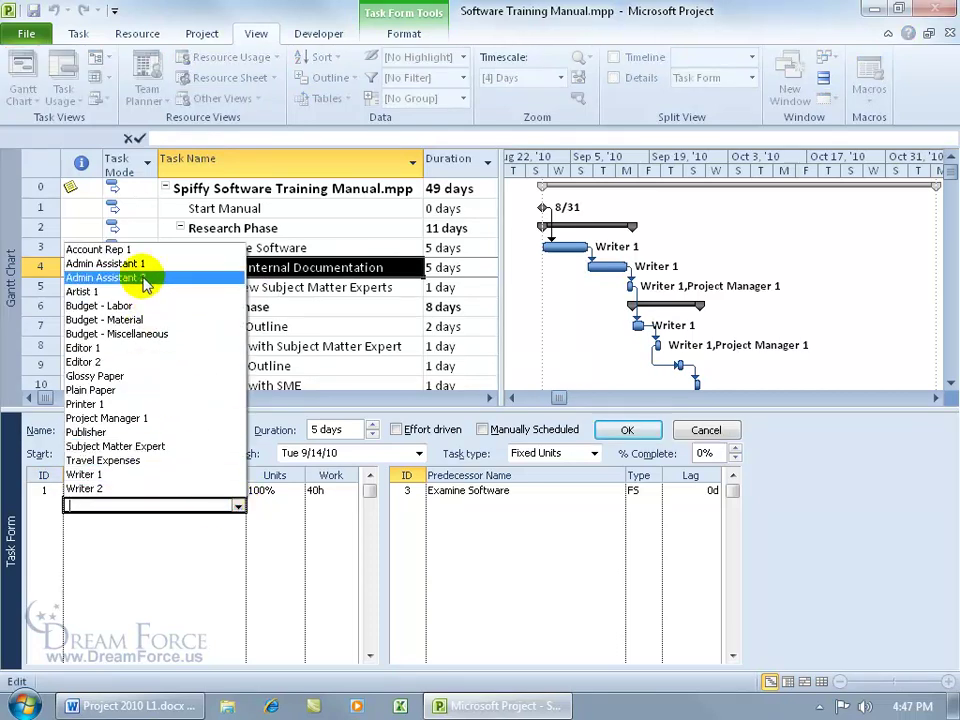
left_click(145, 265)
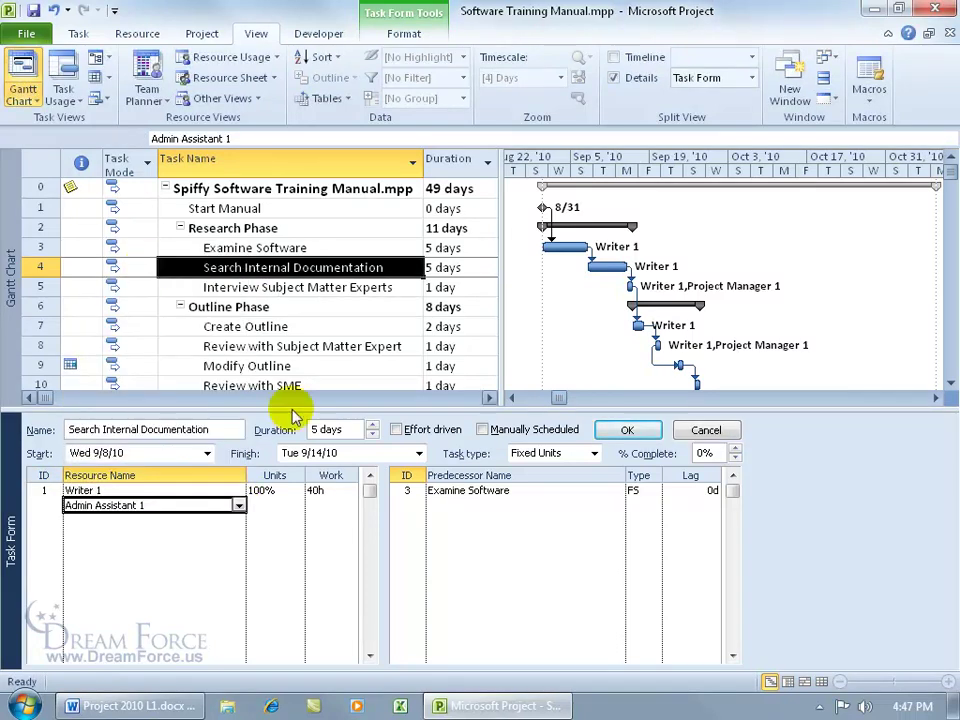
left_click(397, 429)
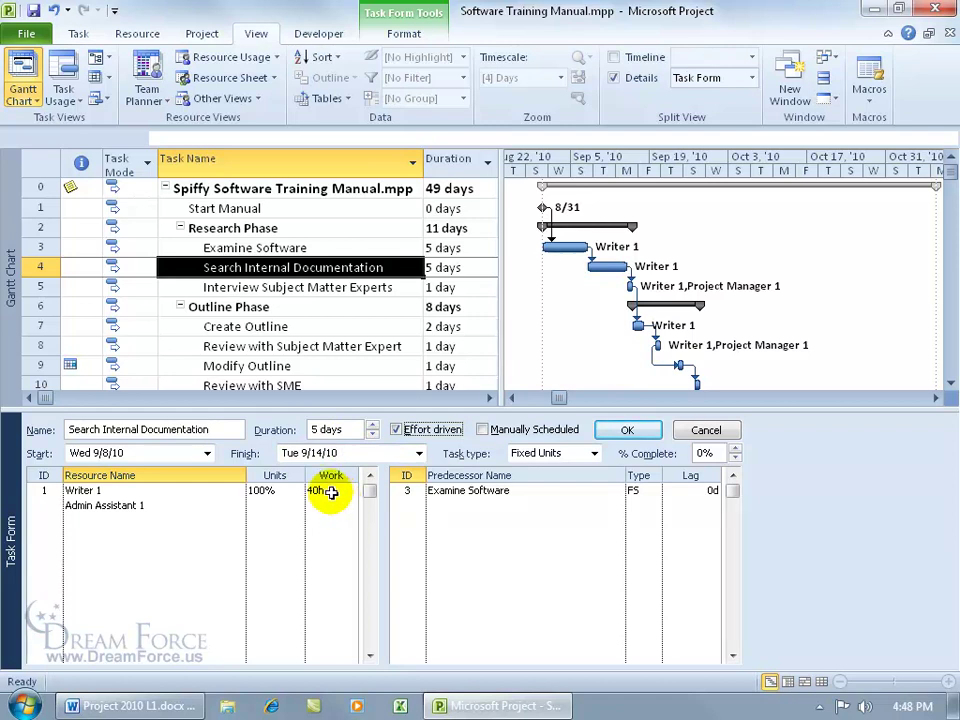
left_click(627, 430)
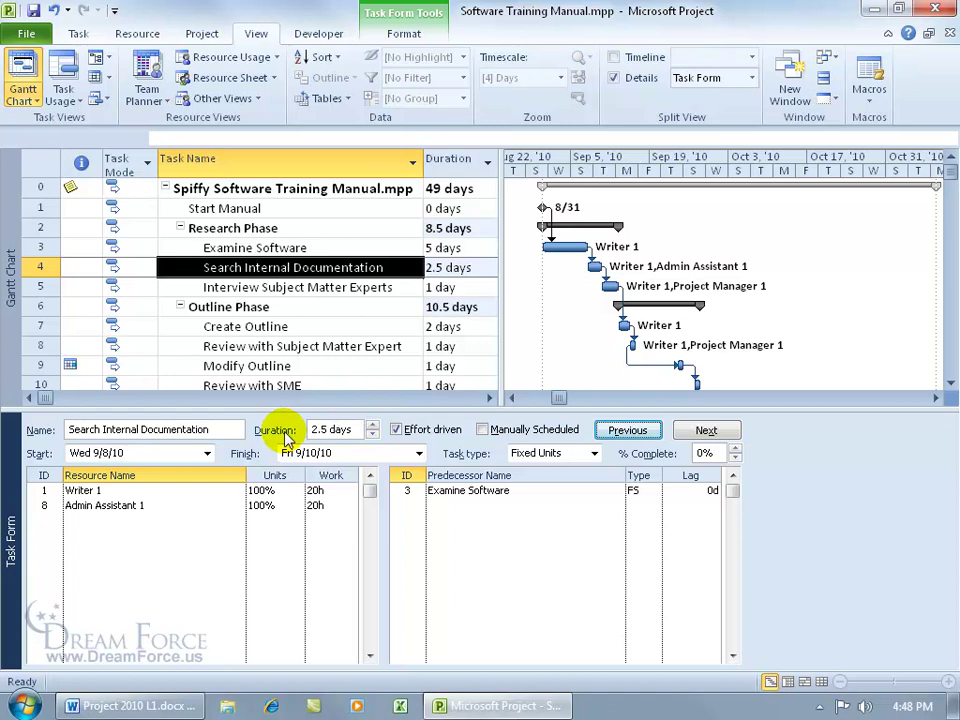
- Close the Task Form pane, briefly split the window to reopen it, then close it again
left_click(614, 78)
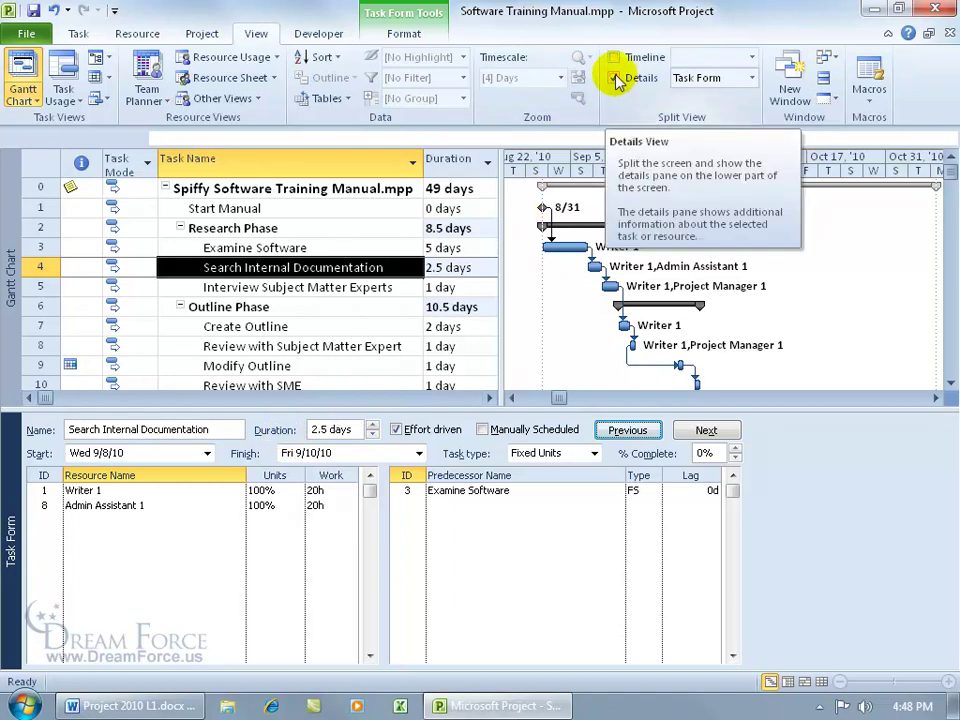
double_click(410, 410)
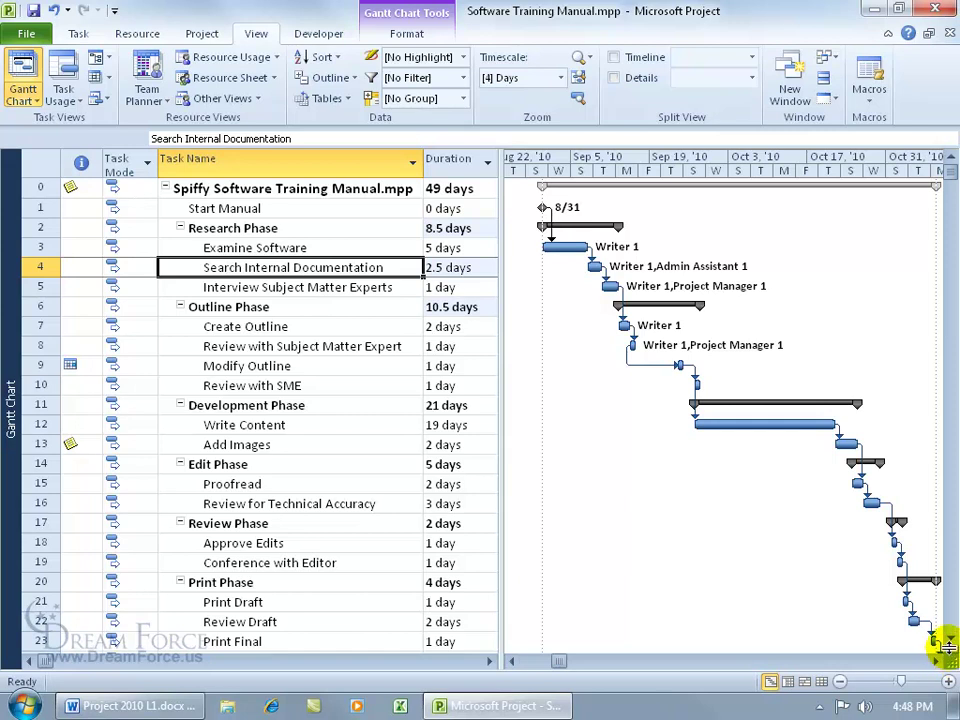
left_click_drag(944, 646, 938, 452)
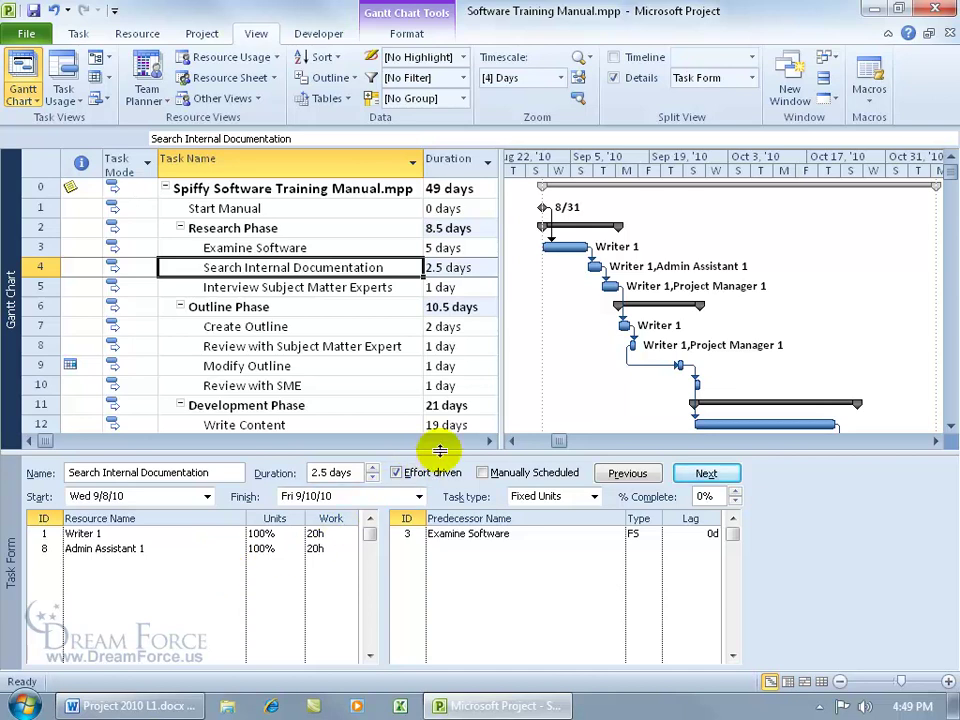
left_click_drag(437, 450, 439, 675)
left_click_drag(940, 645, 574, 472)
double_click(560, 472)
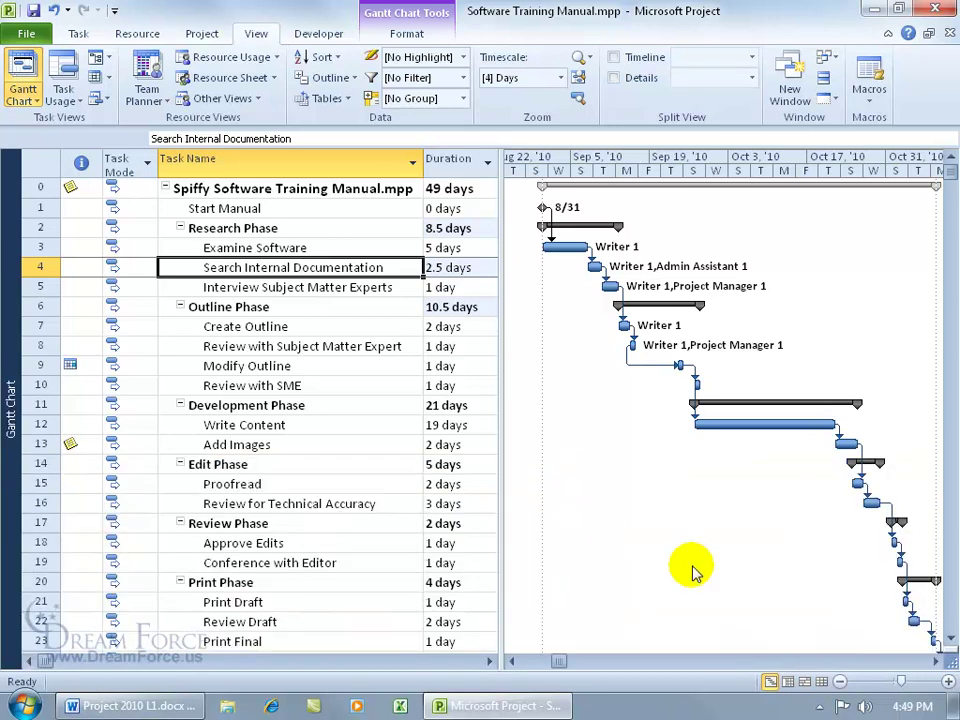